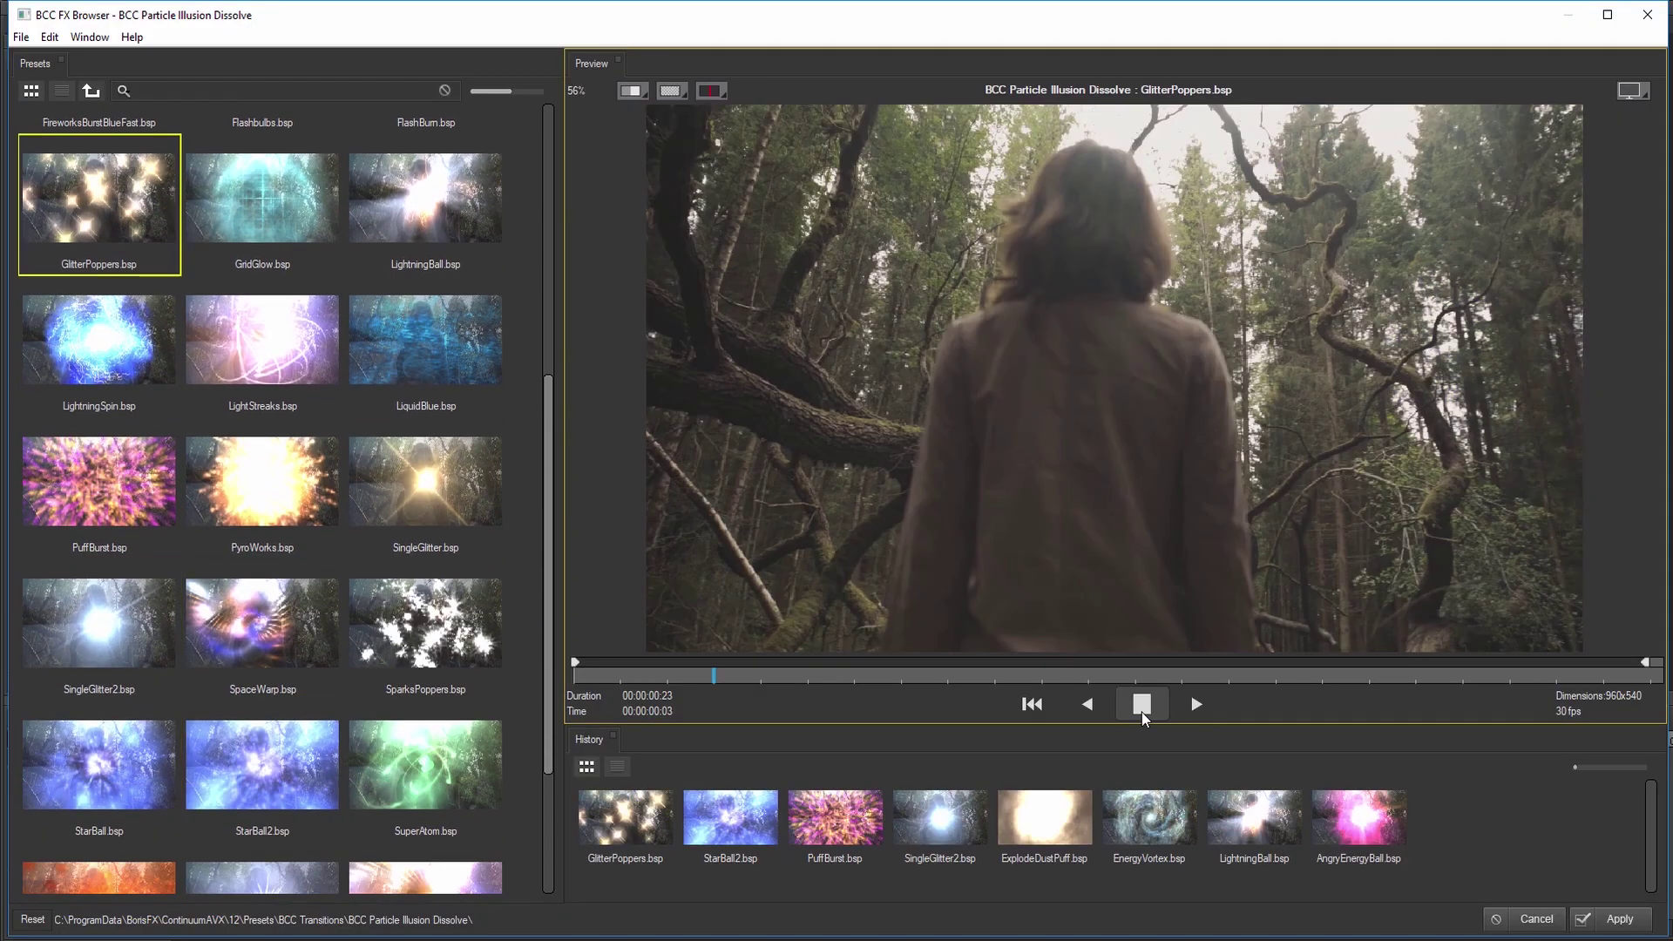
Preview the LightningBall, SuperAtom and ElectricTunnel presets, scrubbing and playing the previews.
click(429, 220)
drag(737, 669, 1556, 668)
click(429, 791)
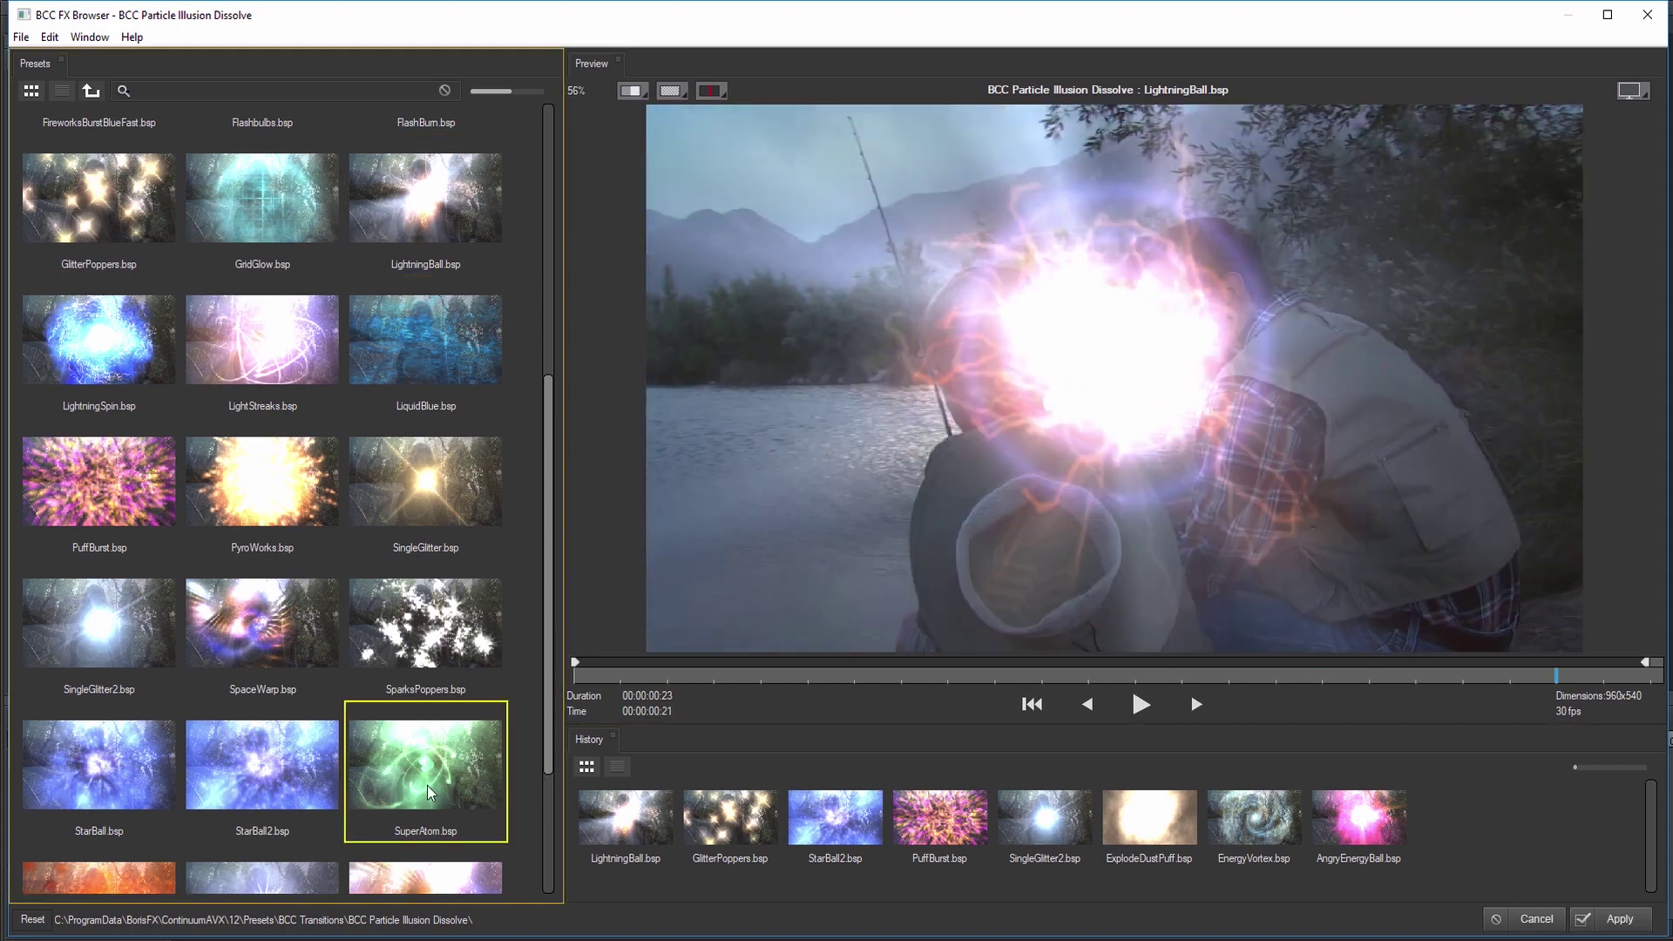
click(1140, 705)
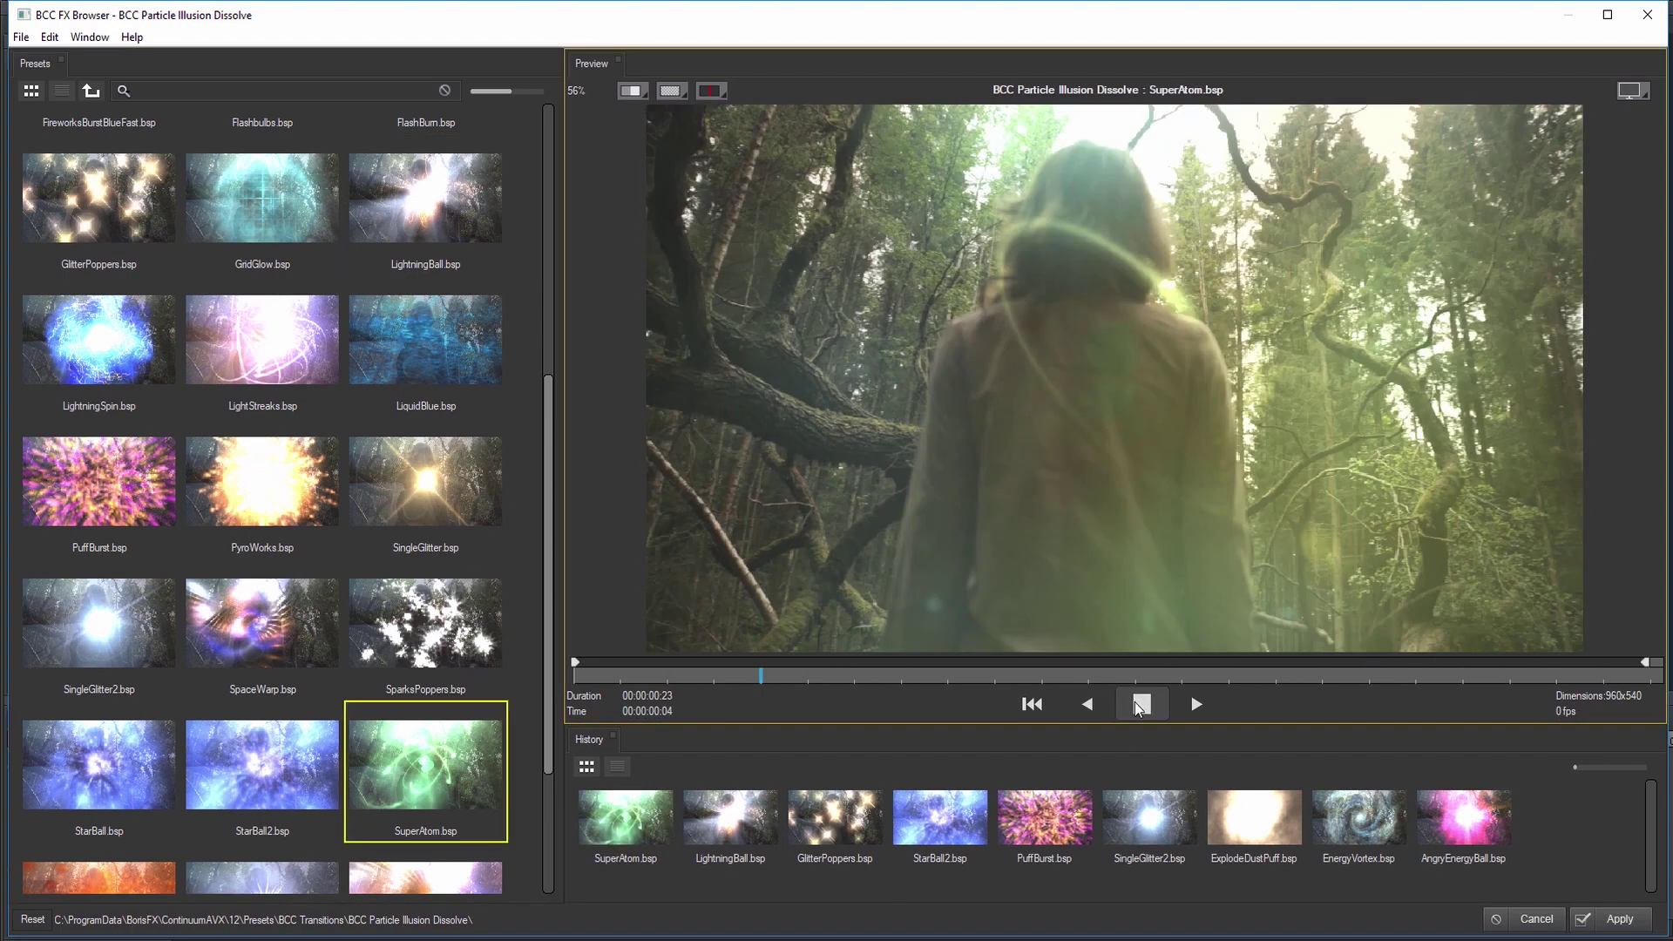
scroll(431, 392, up, 4)
click(424, 313)
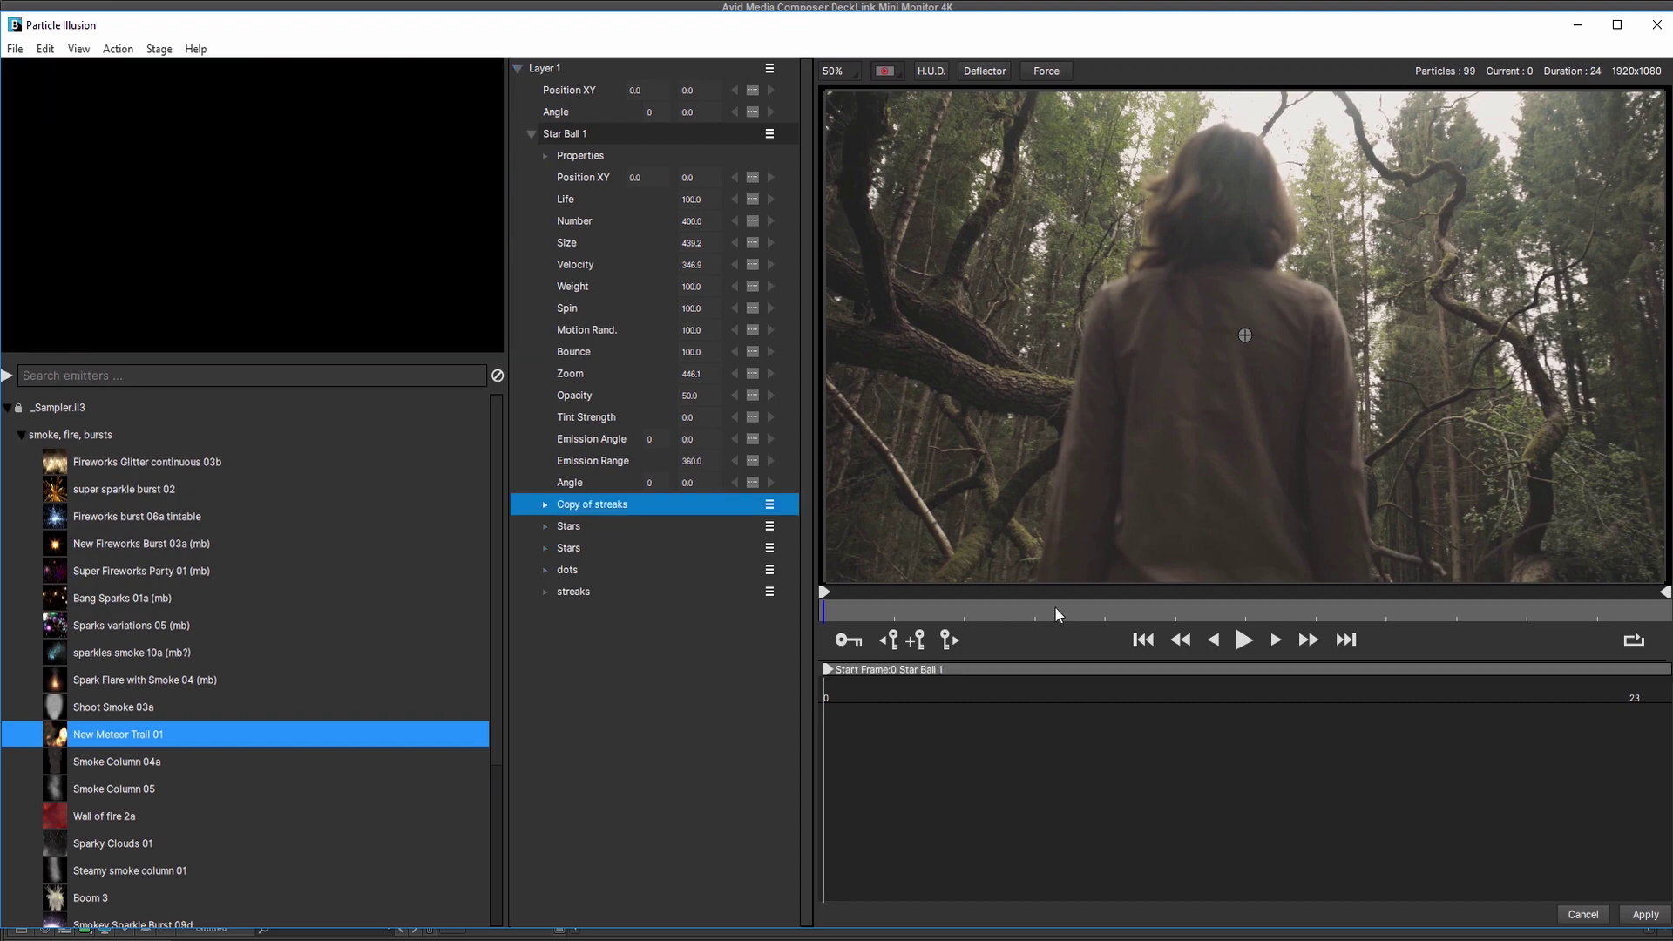
At frame 11, adjust the Copy of streaks emitter's Life and Size values.
drag(1055, 608, 1210, 611)
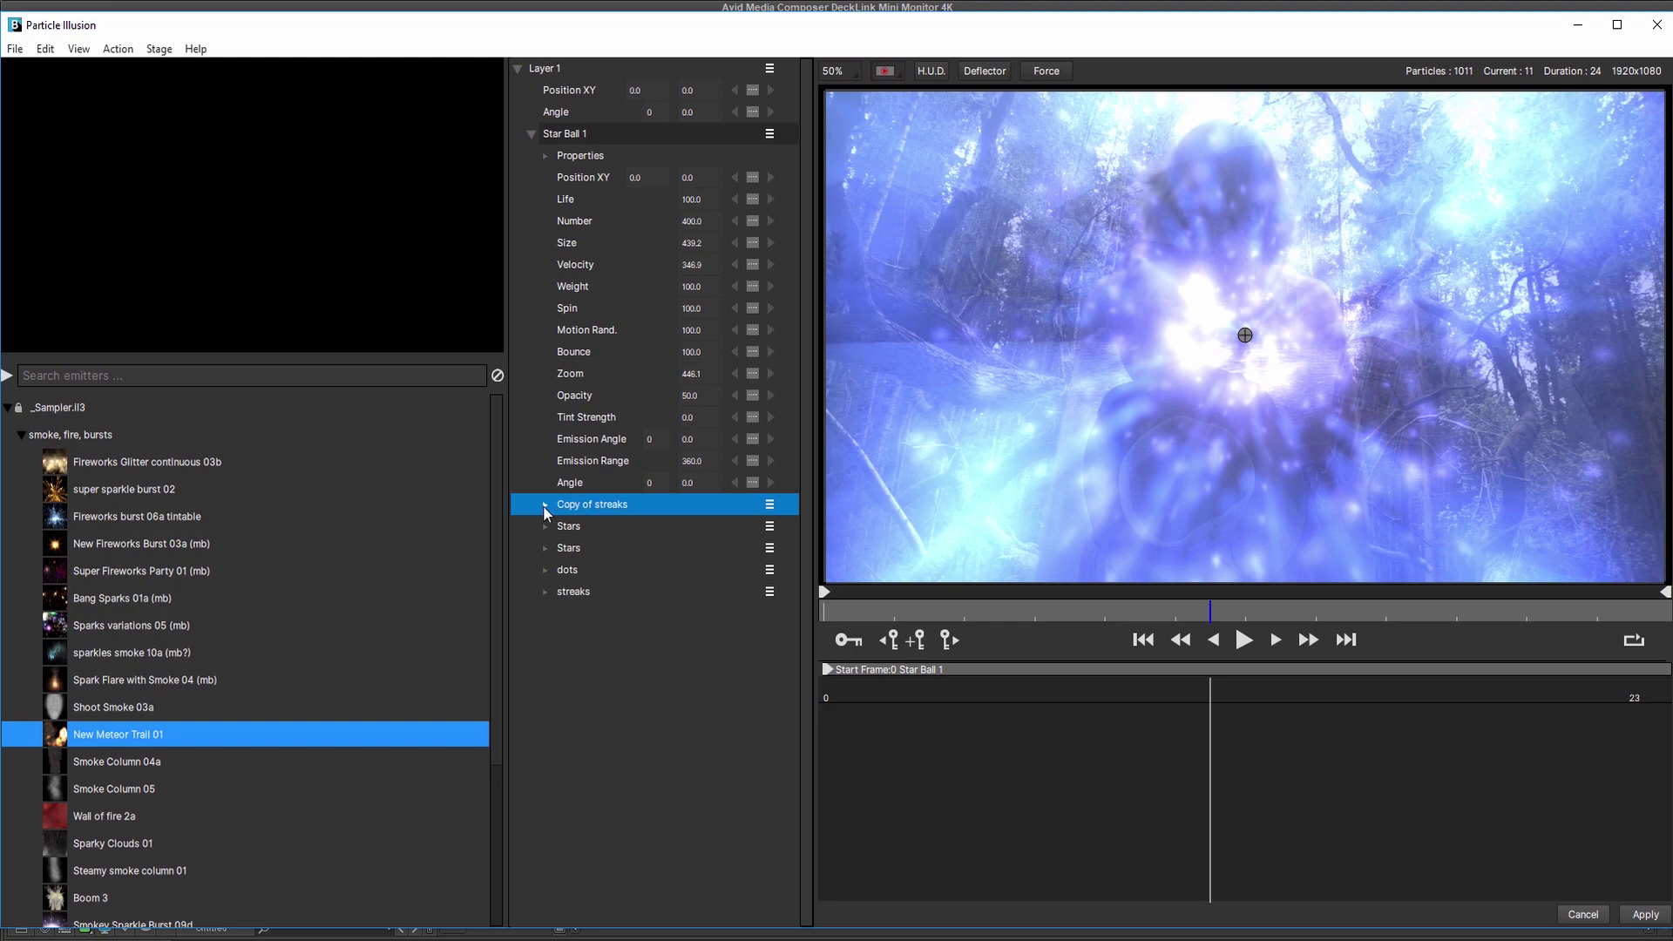
click(546, 506)
mouse_move(689, 548)
mouse_down()
mouse_move(660, 562)
mouse_move(678, 554)
mouse_up()
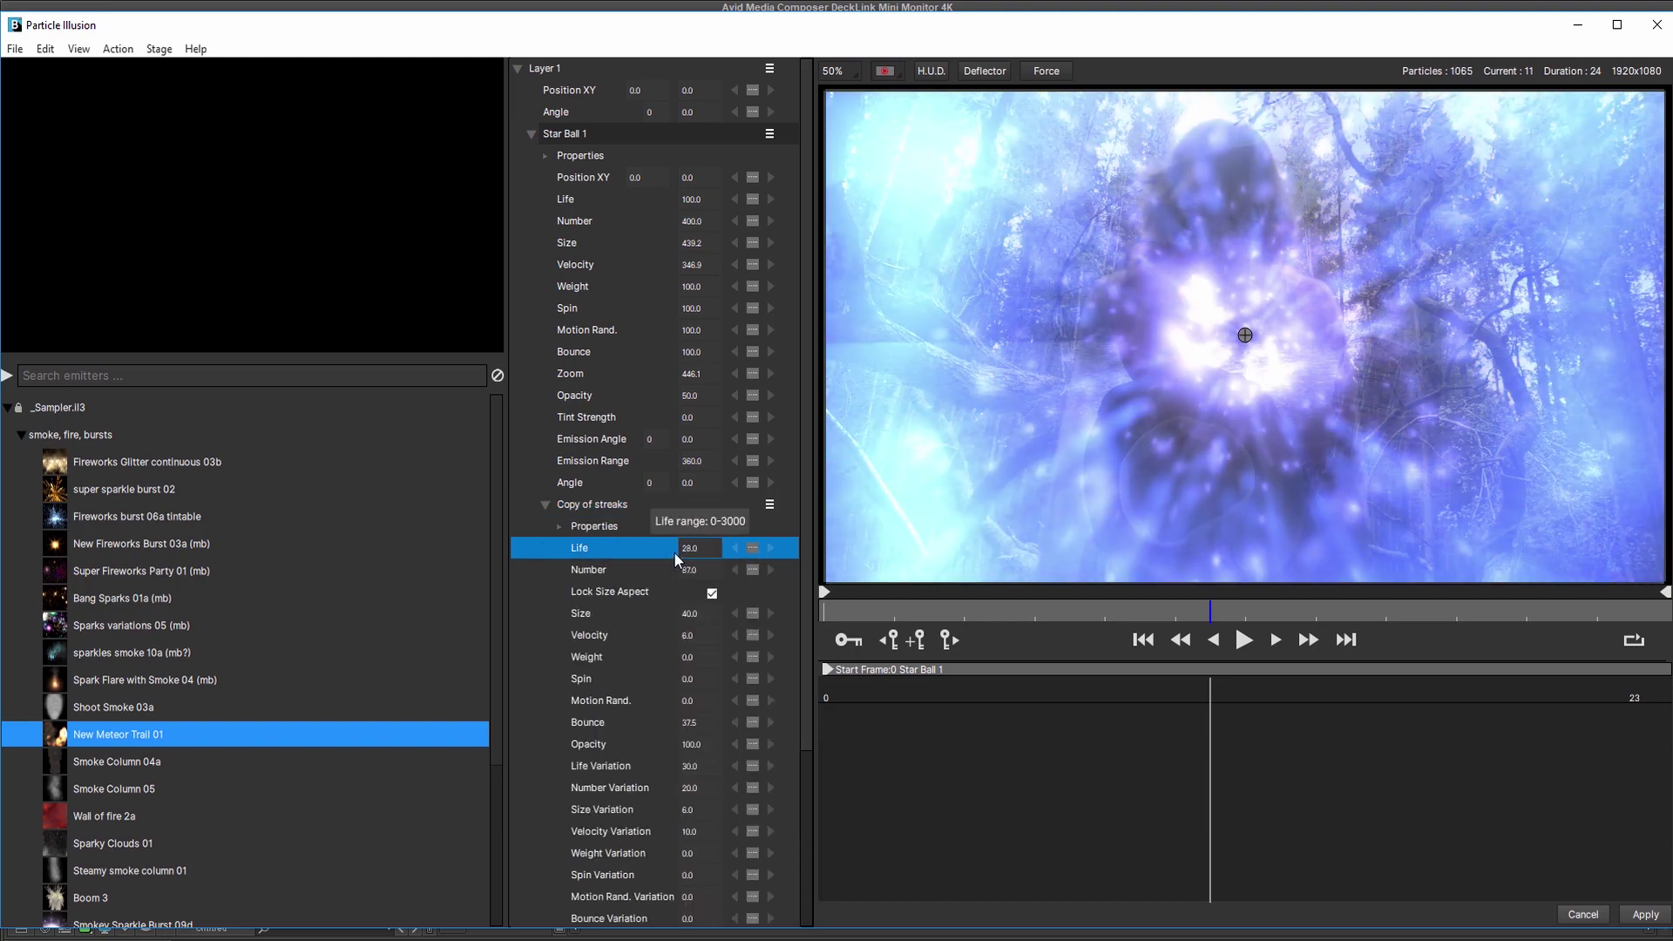
drag(693, 615, 728, 618)
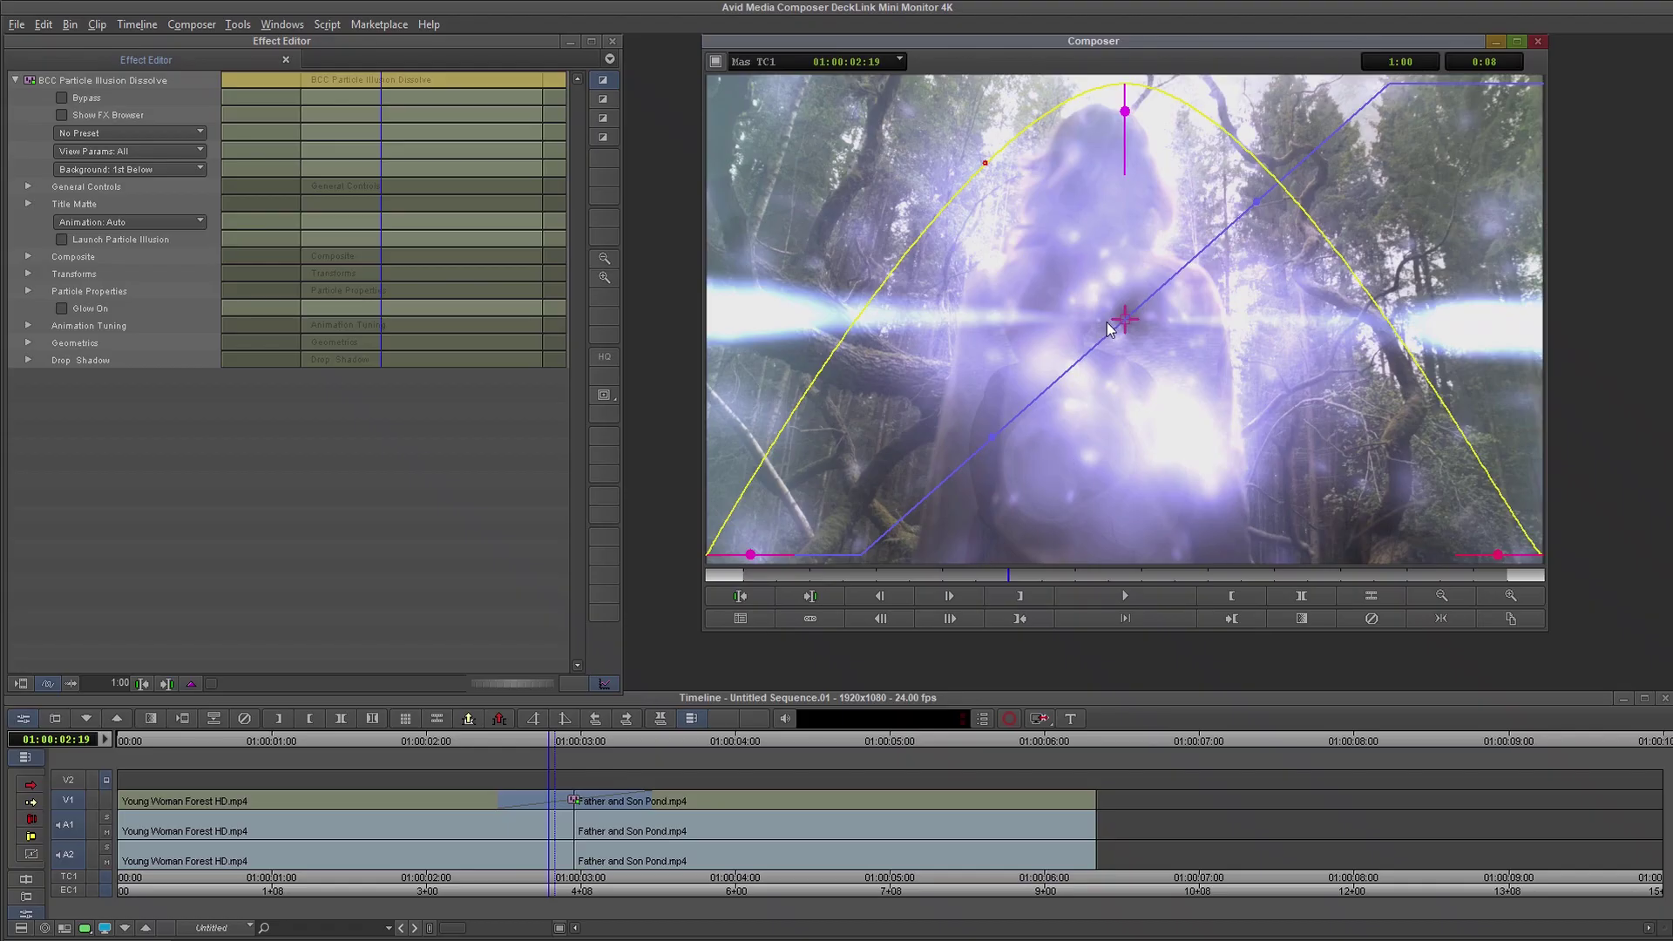
Lower the Ease Mid handle, adjust the dissolve line and Ease Out, then exit Effect Mode.
drag(1126, 117, 1118, 184)
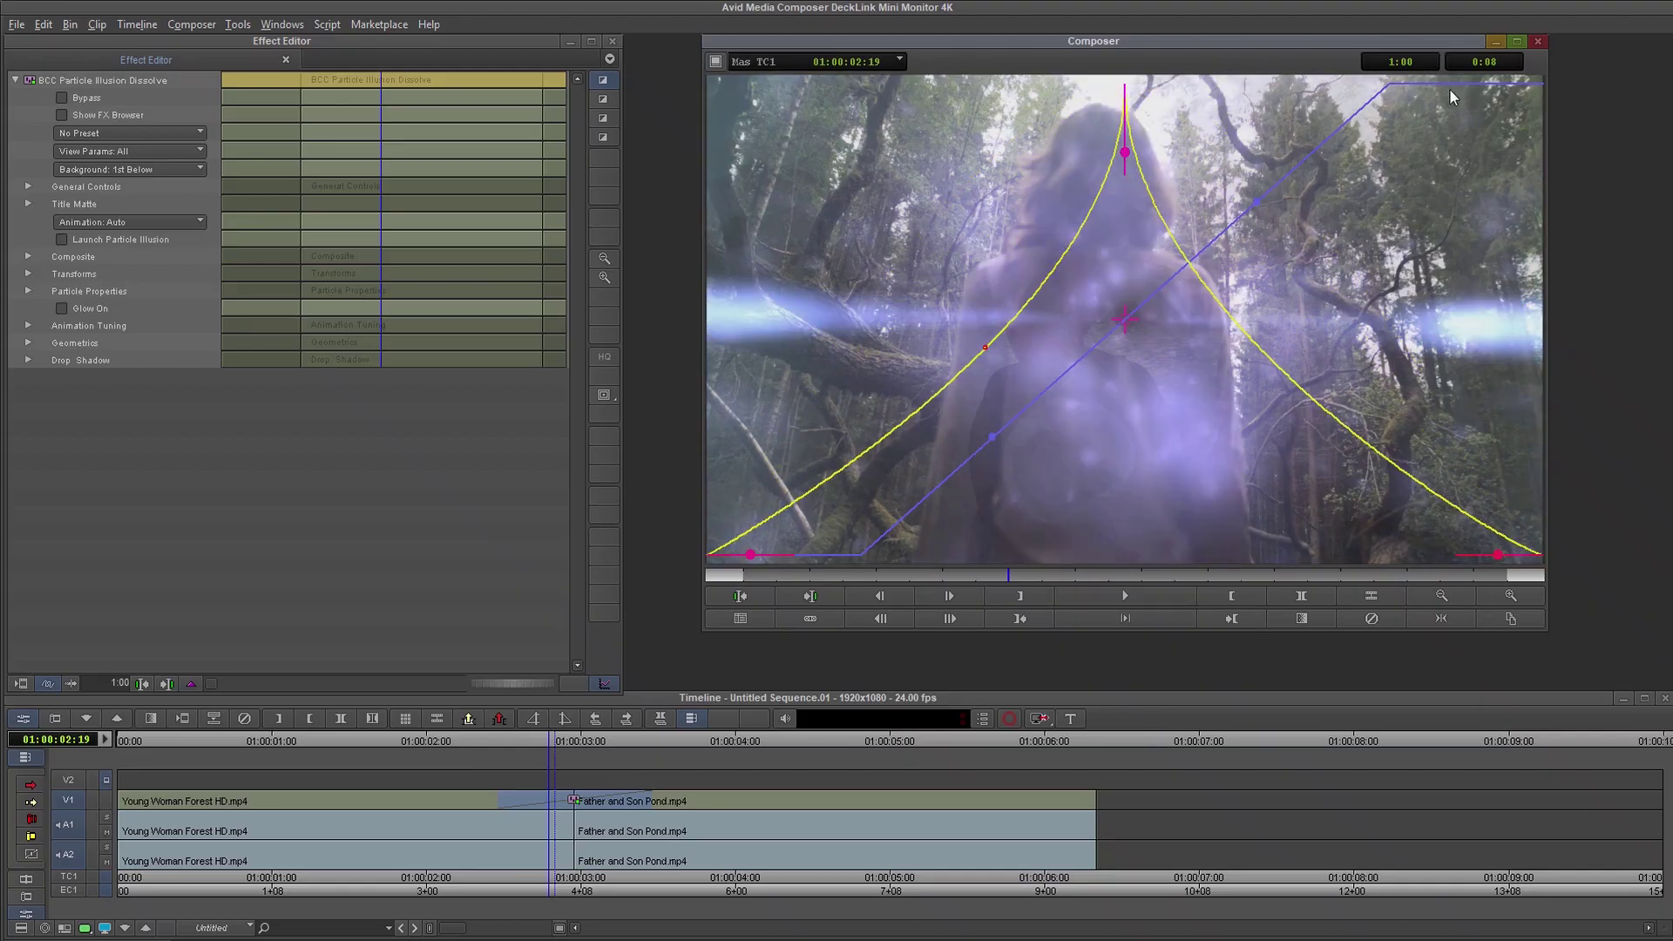
mouse_move(1385, 86)
mouse_down()
mouse_move(1403, 153)
mouse_move(1353, 156)
mouse_up()
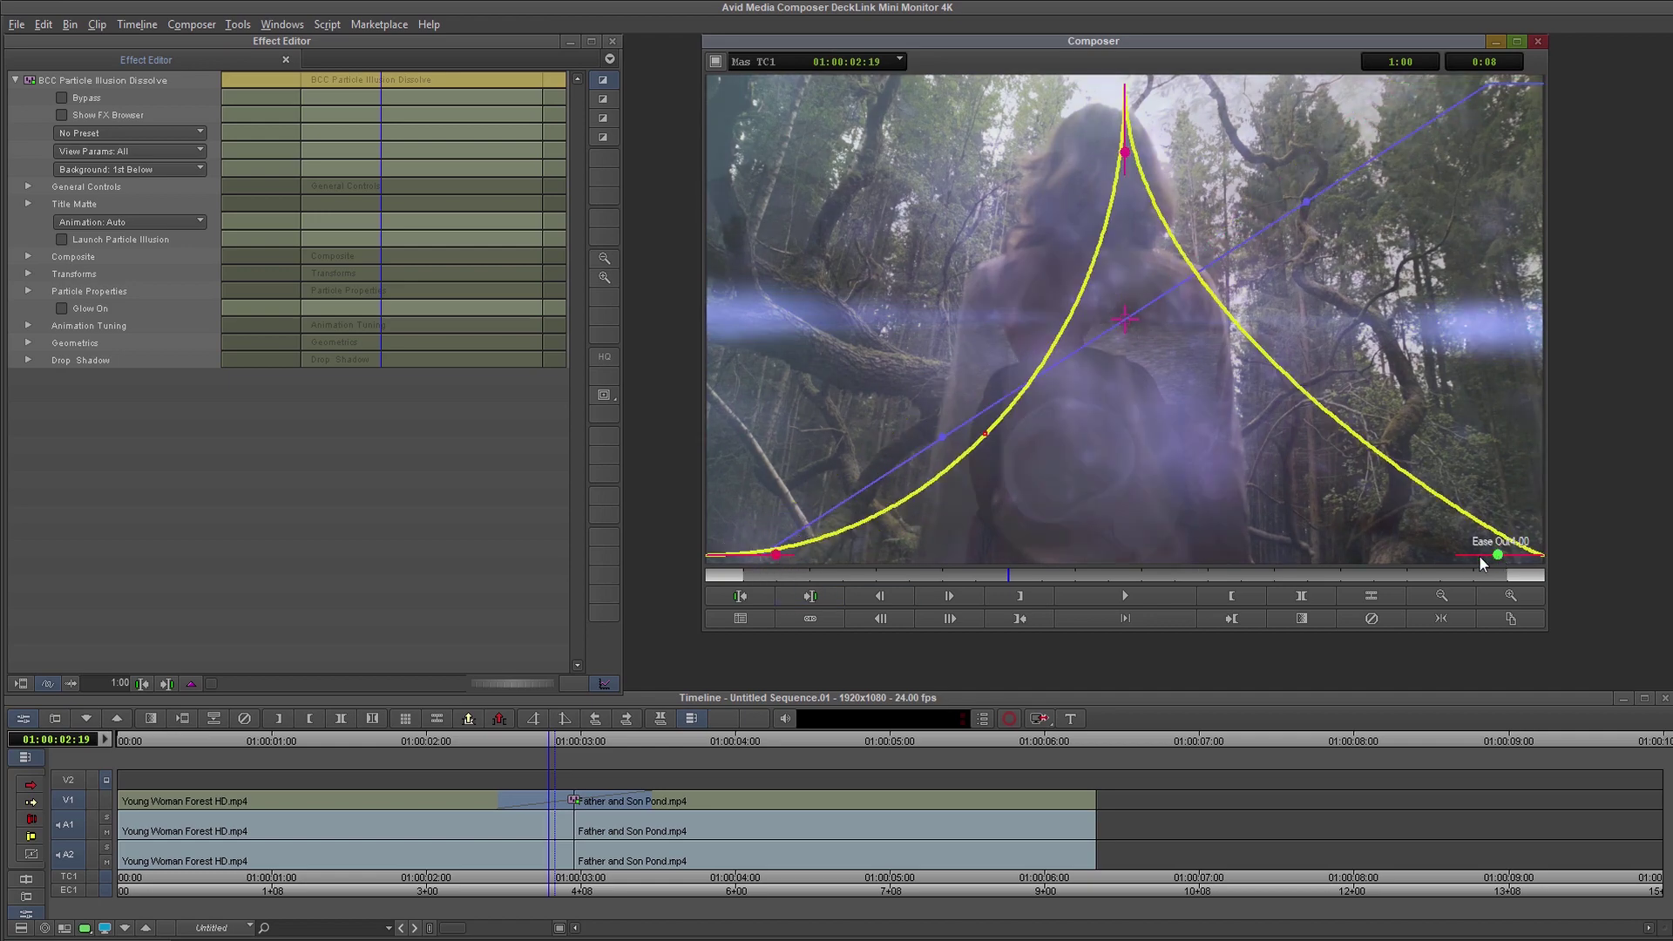
drag(1479, 556, 1473, 555)
click(422, 739)
key(space)
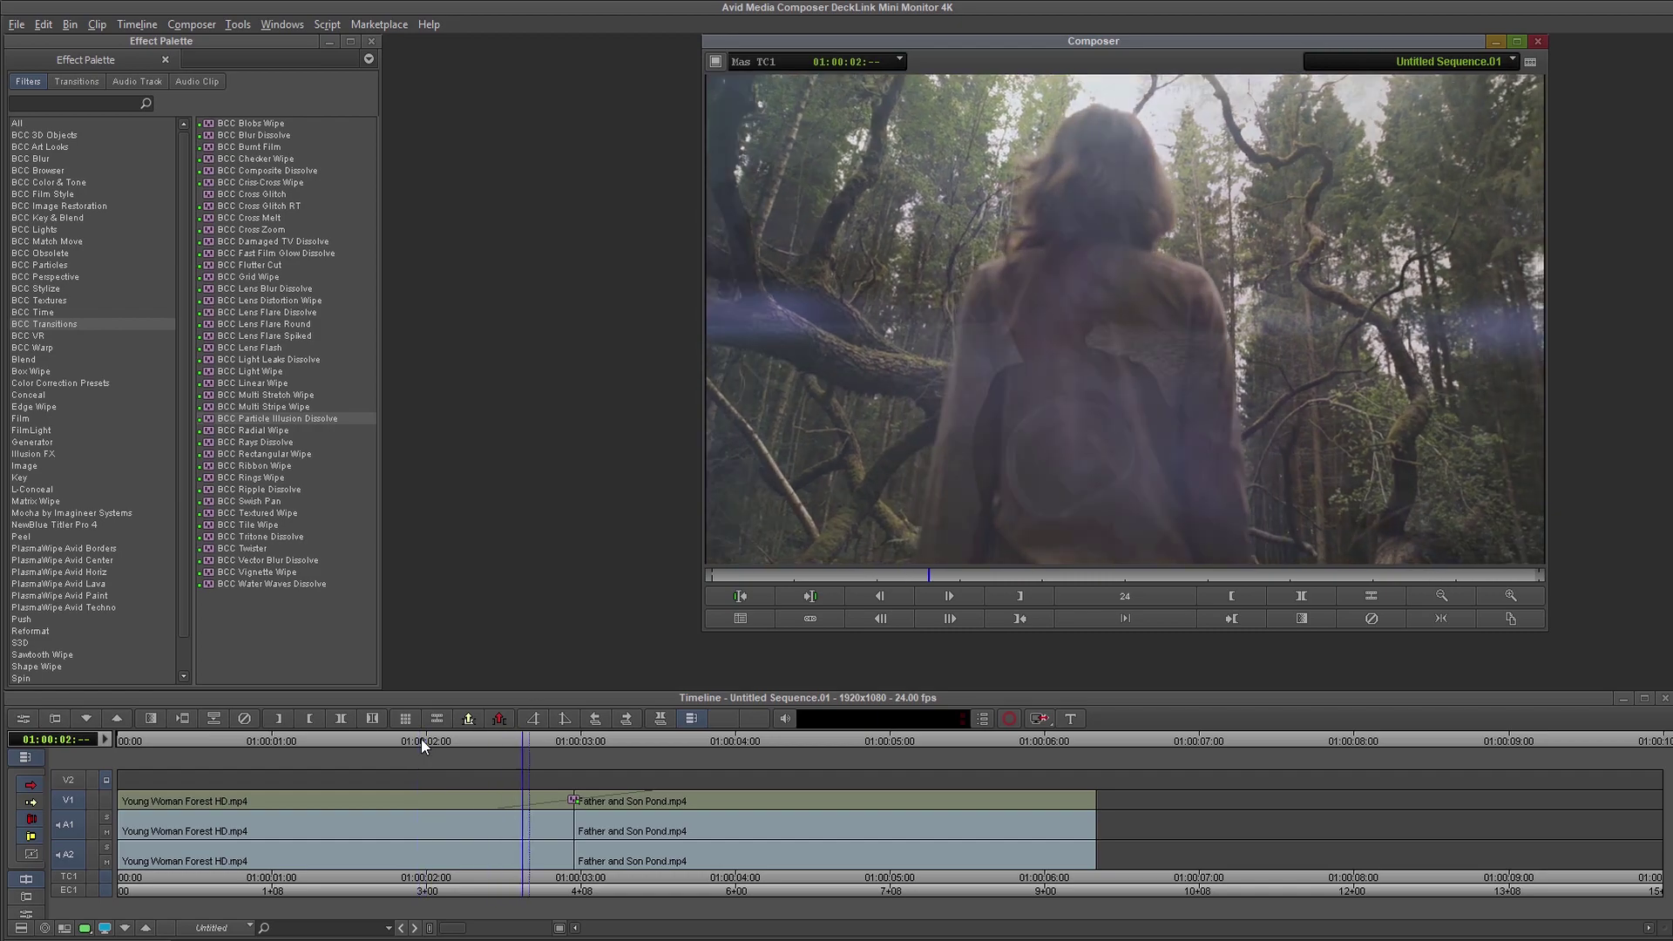